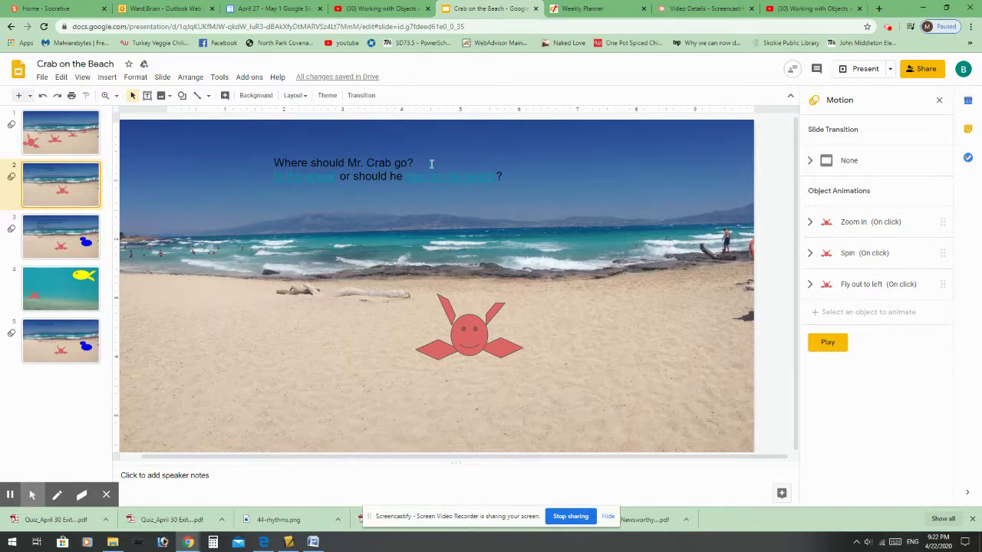
Present the Crab on the Beach deck full screen
click(856, 69)
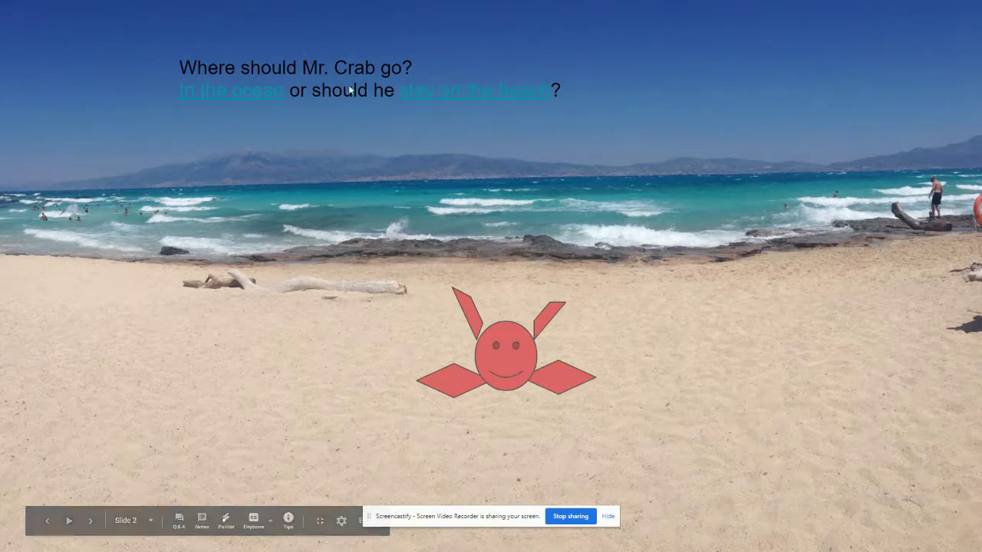
Try the 'In the ocean' and 'stay on the beach' links, ending on the Mr. Bird slide, then exit full screen
click(241, 95)
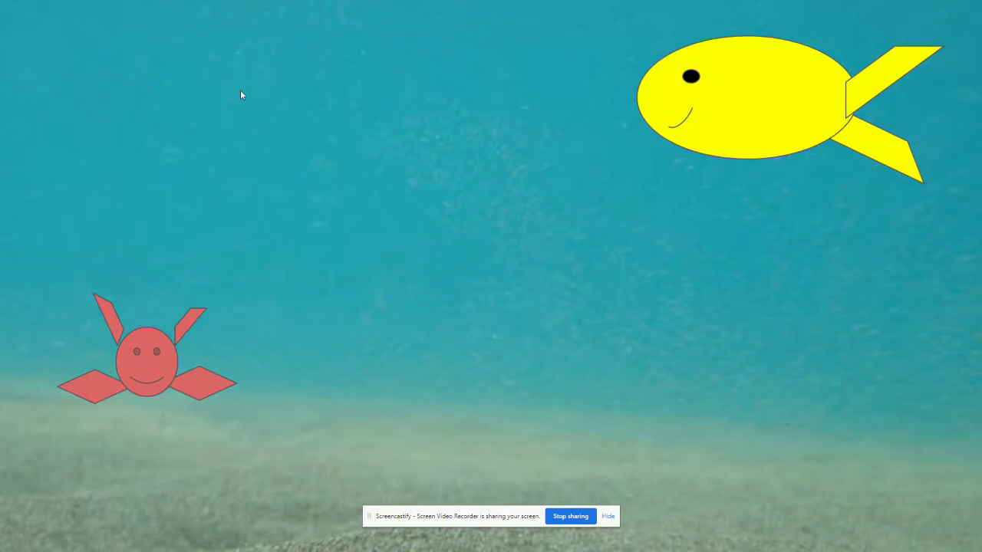
click(241, 96)
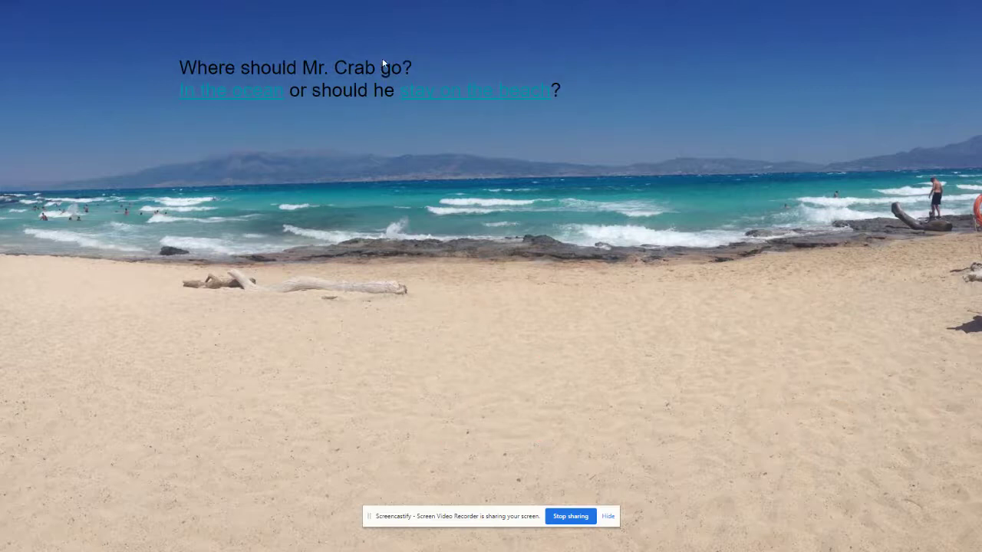
click(403, 192)
key(Left)
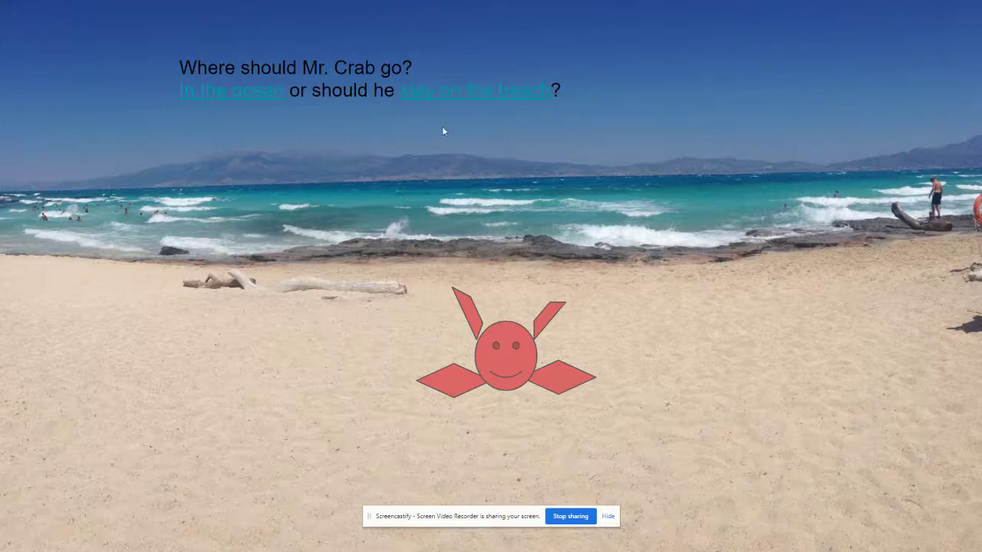
click(462, 94)
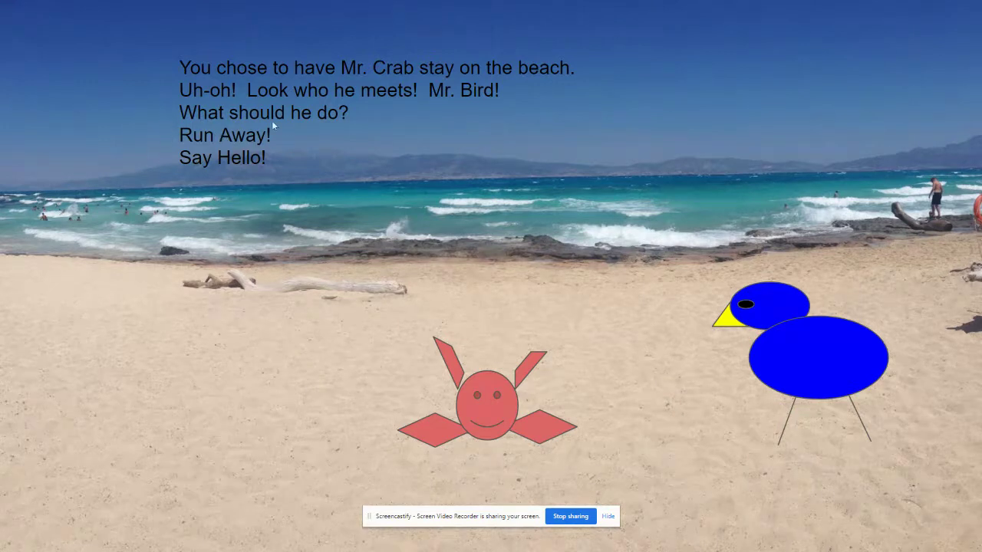
key(Escape)
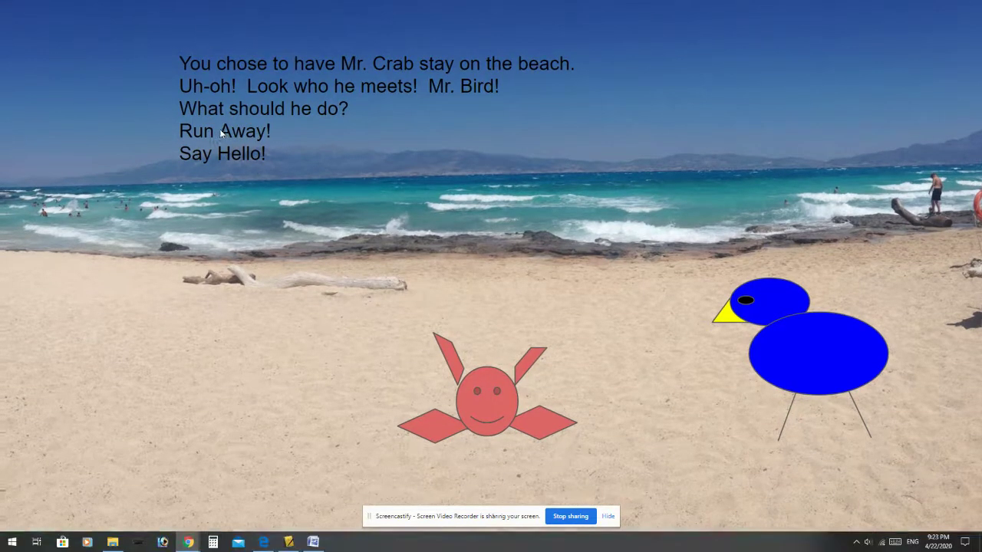
Leave the slideshow, check slide 5's content, and return to slide 3's choice text box
key(Escape)
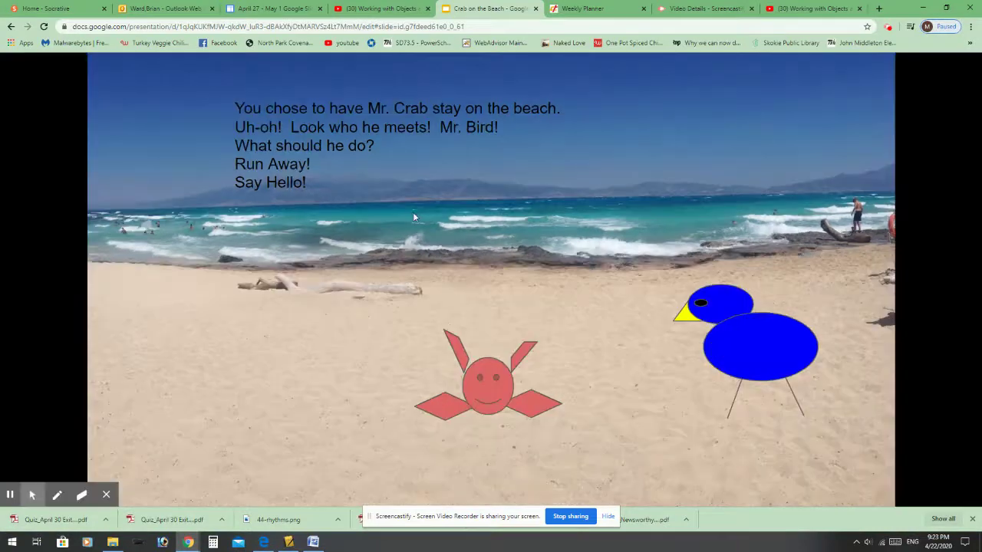
click(289, 203)
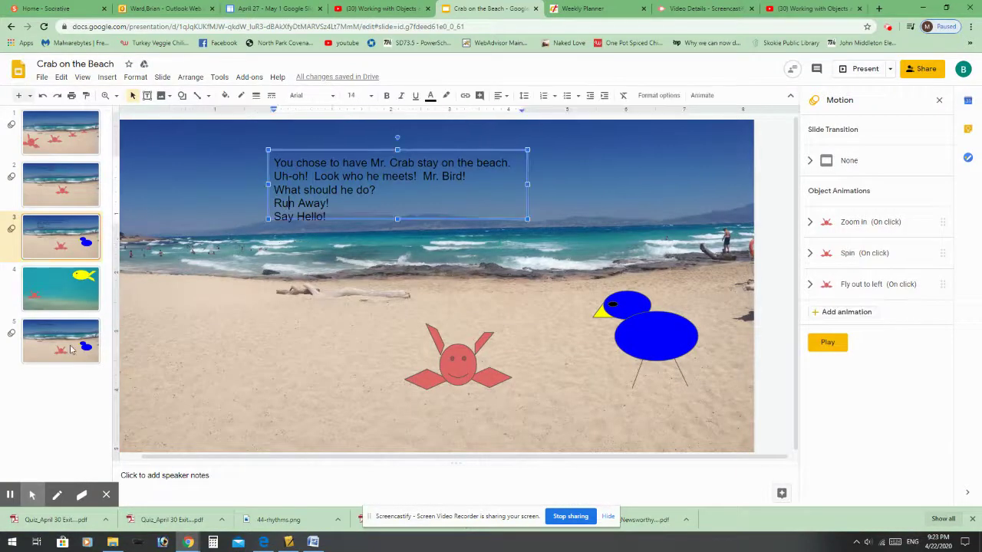
click(70, 350)
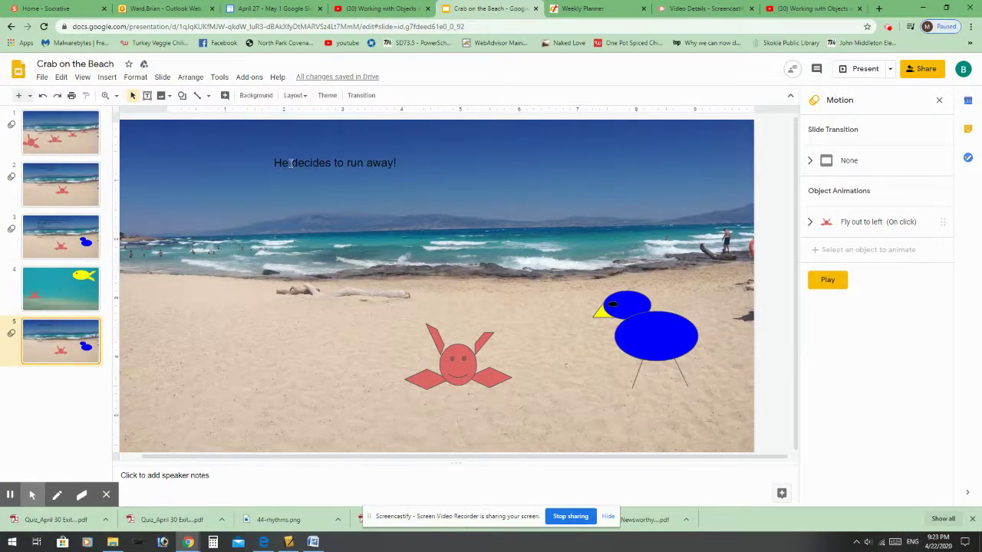
click(80, 240)
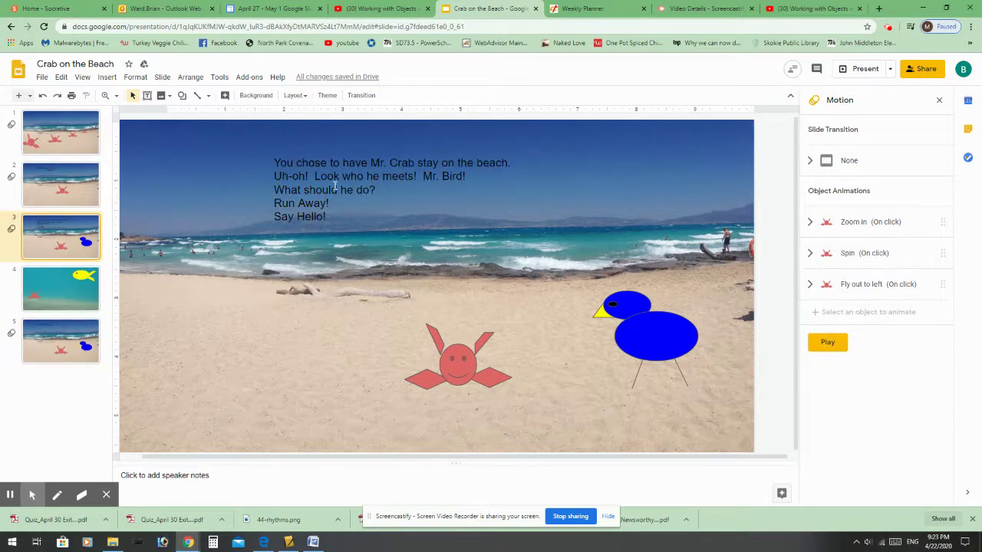
click(273, 202)
Link the words 'Run Away!' on slide 3 to Slide 5 and present again
drag(276, 203, 336, 203)
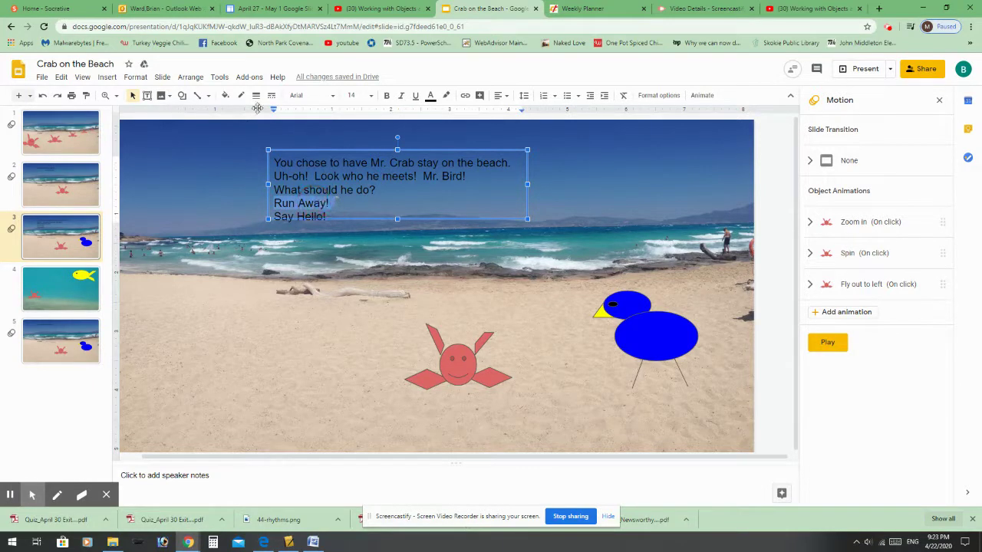
click(107, 78)
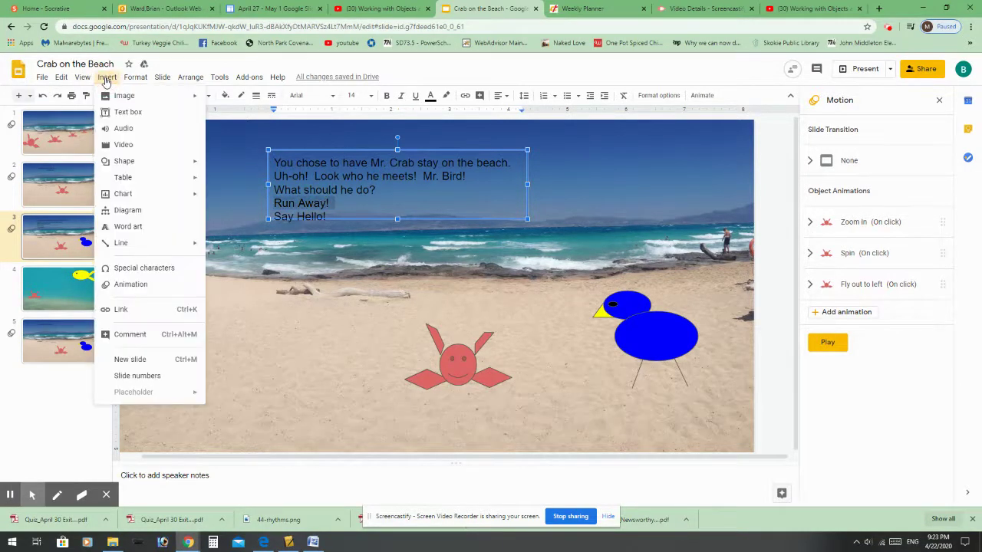
click(128, 311)
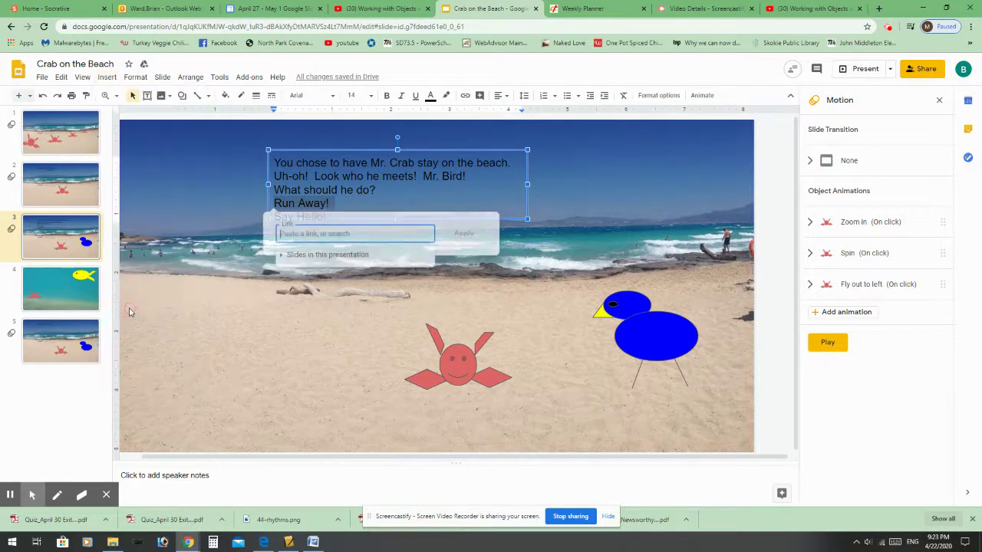
click(319, 255)
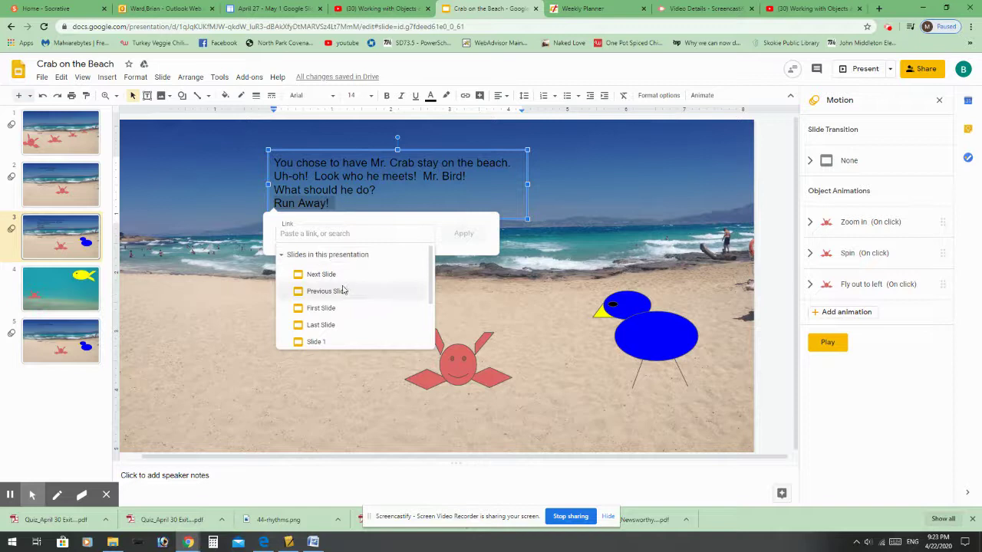
scroll(331, 305, down, 2)
click(319, 337)
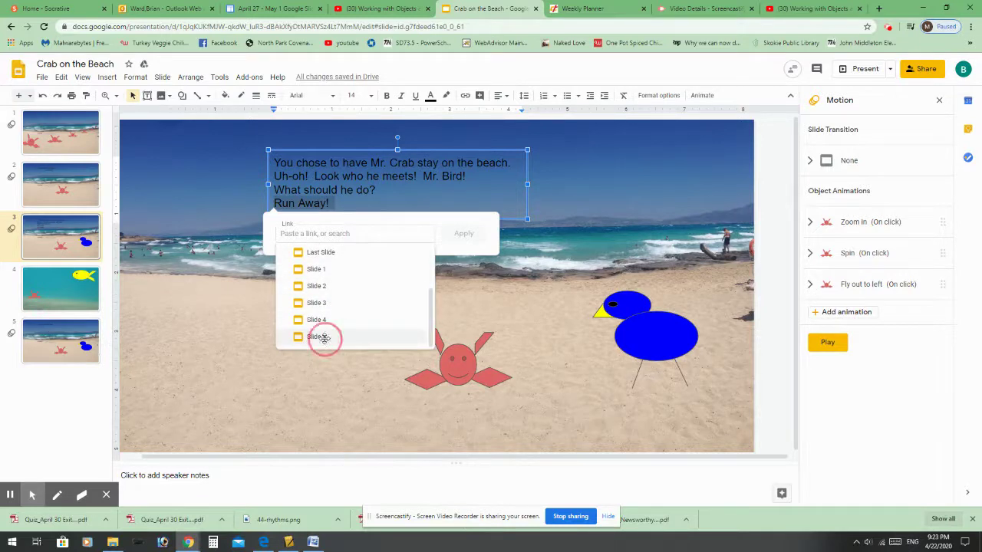
click(460, 234)
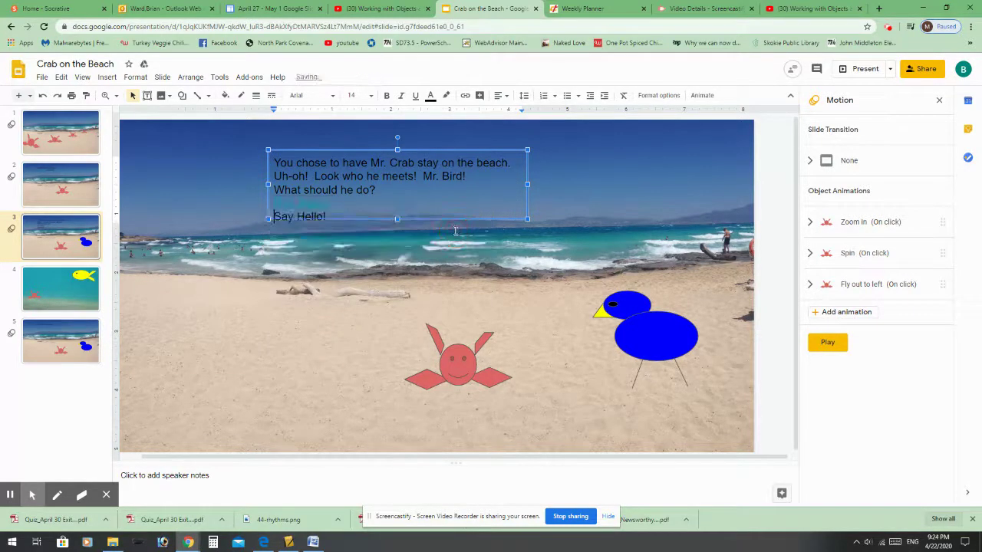
click(861, 72)
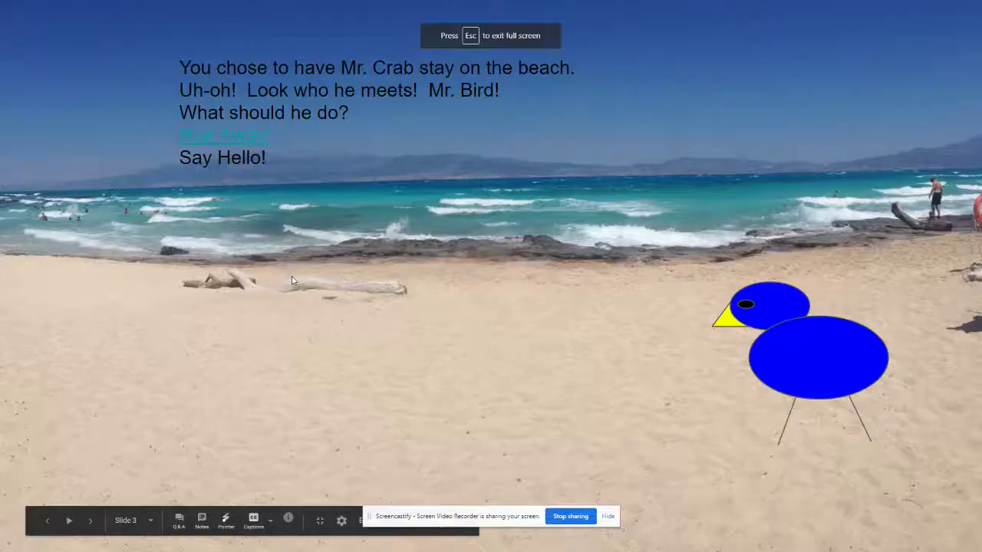
Follow 'Run Away!' to the 'He decides to run away!' slide, then exit the slideshow
click(227, 138)
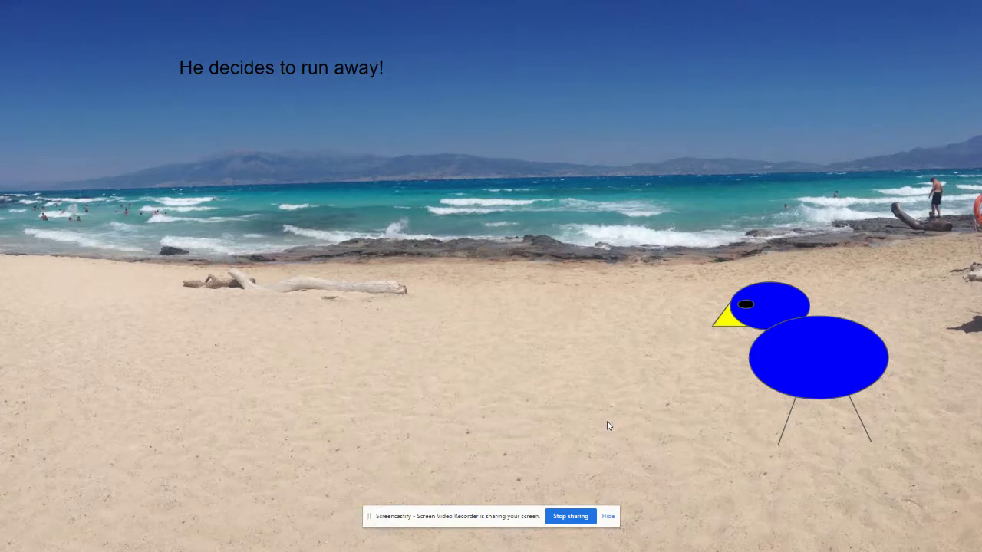
key(Escape)
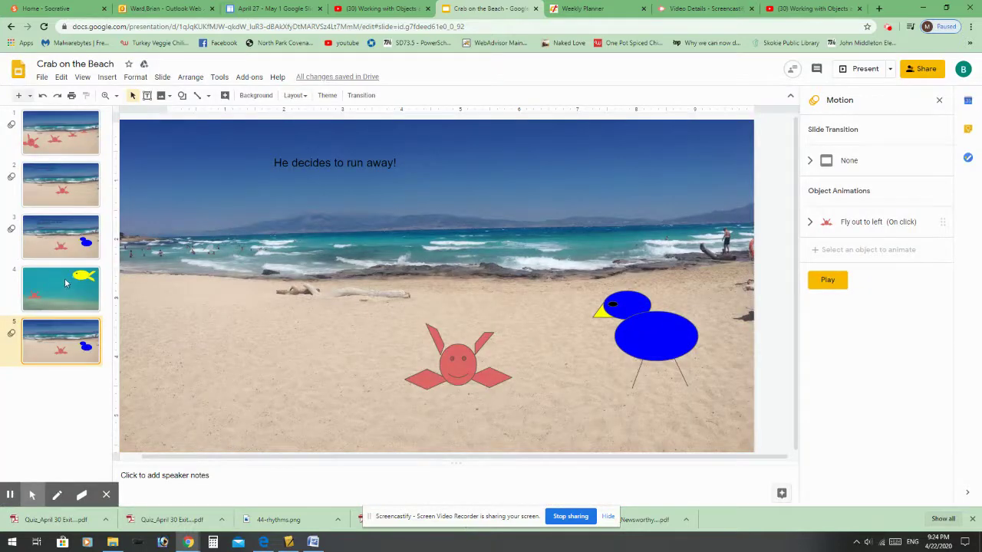
On slide 4, add a Fade in (On click) animation to the crab
click(74, 296)
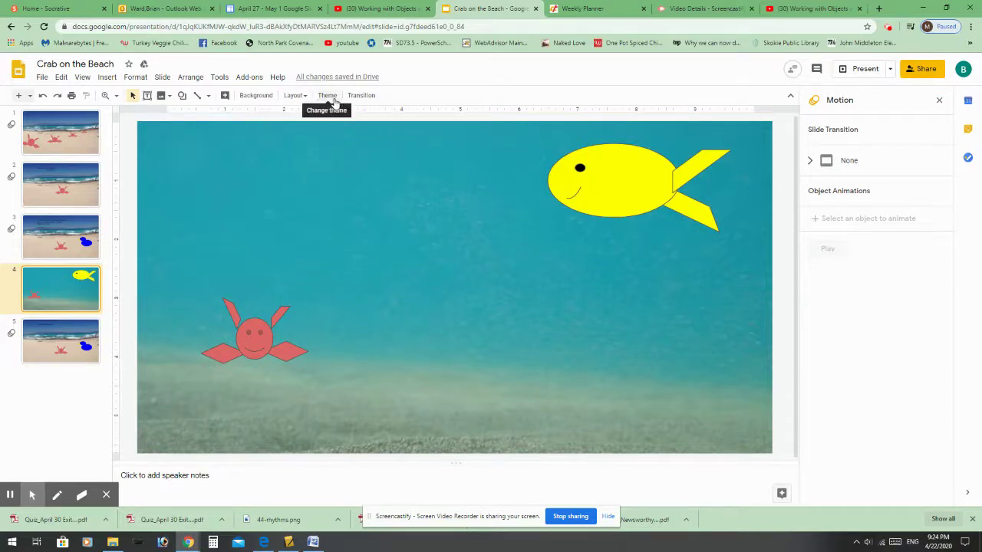
click(335, 246)
click(249, 337)
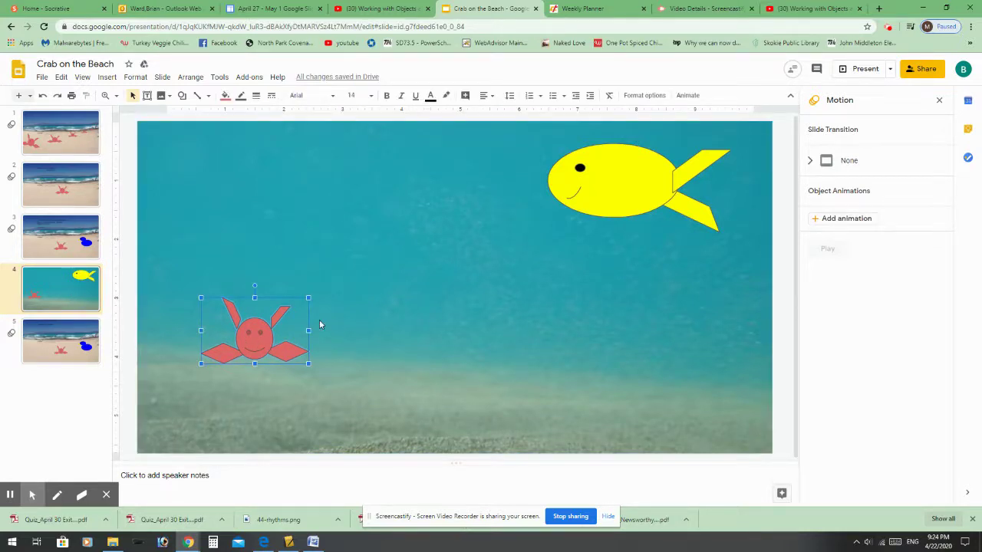
click(689, 97)
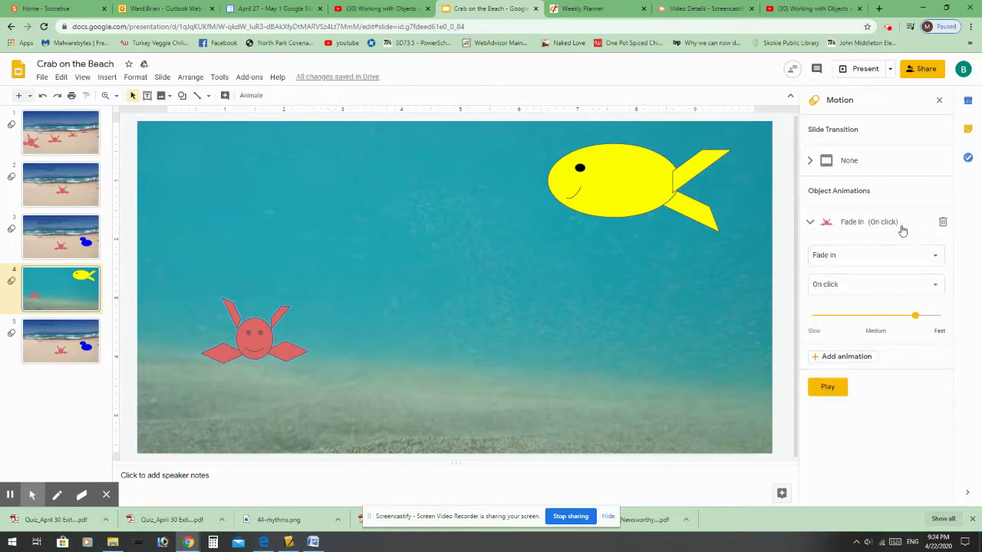
click(914, 263)
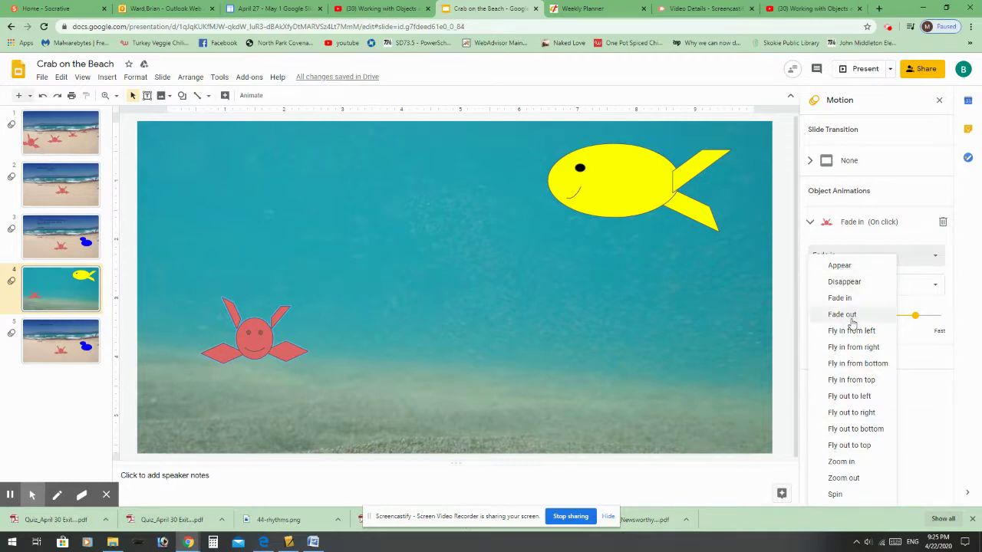
Give the yellow fish a Fly in from right animation
click(250, 342)
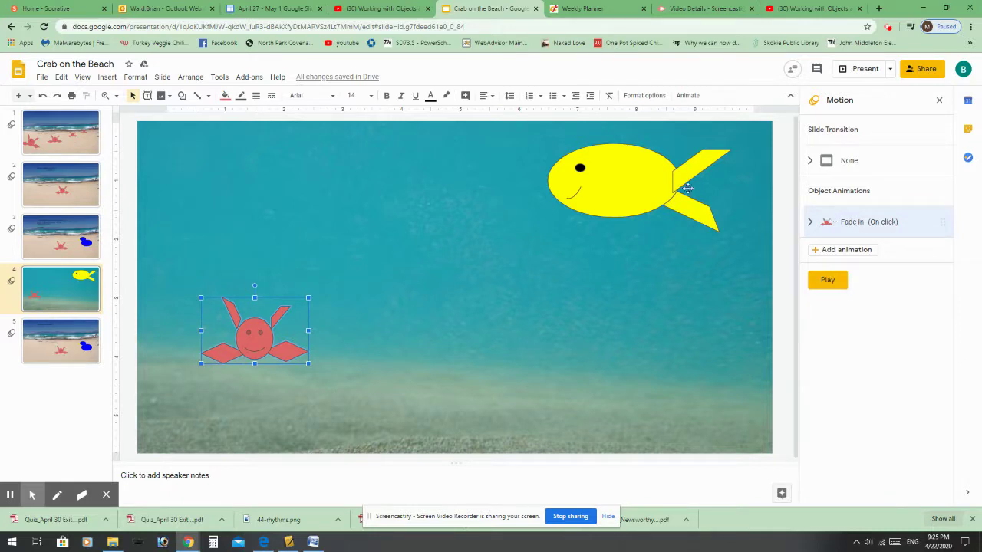
click(633, 186)
click(865, 222)
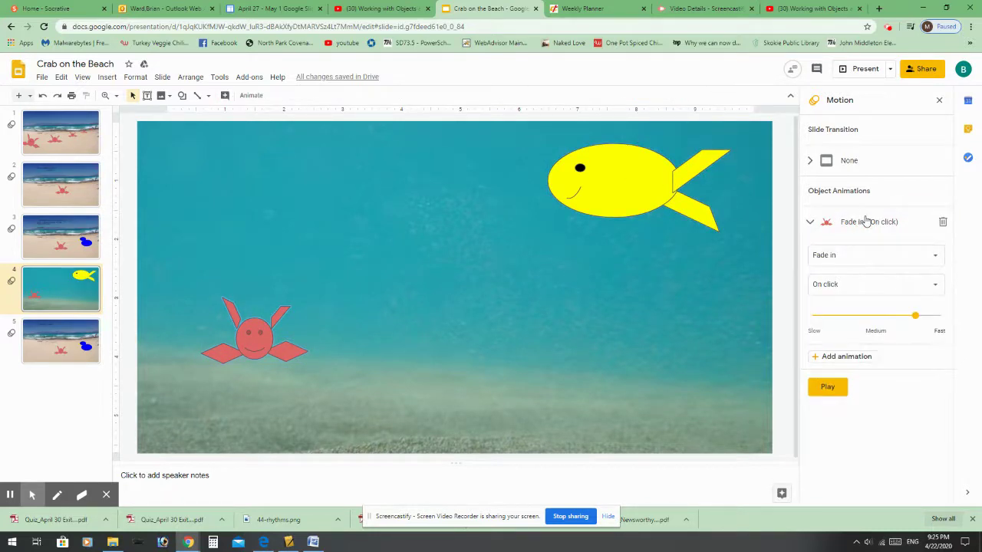
click(556, 147)
click(613, 171)
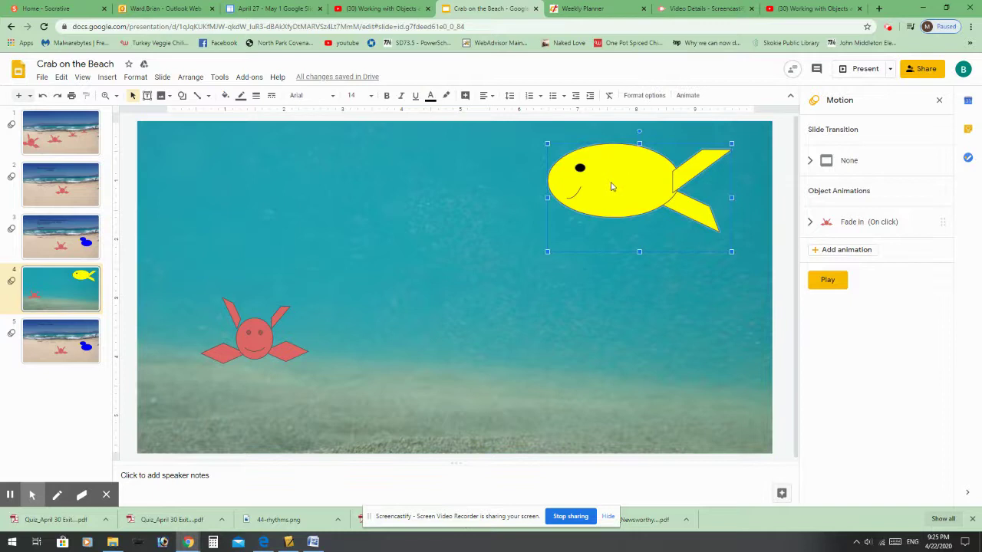
click(830, 251)
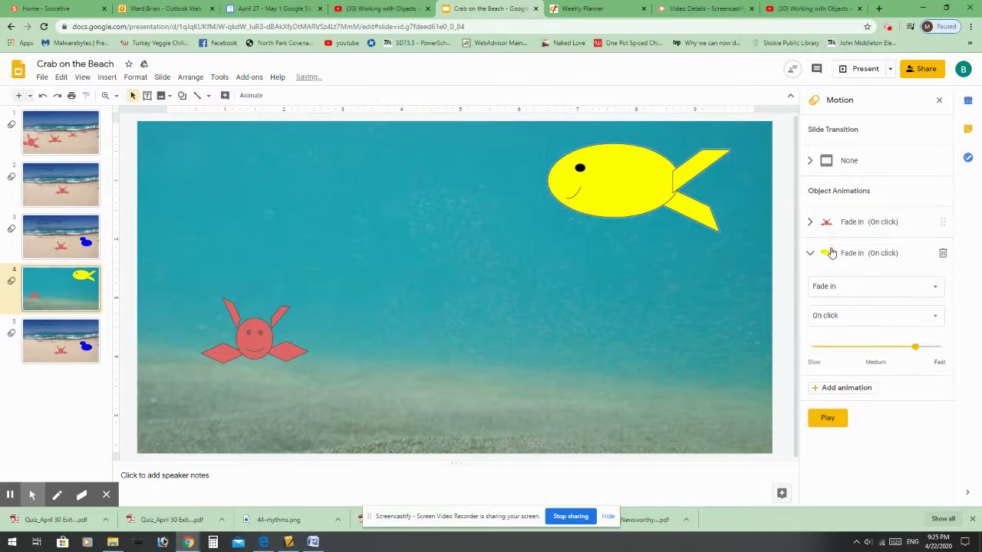
click(886, 255)
click(884, 253)
click(870, 286)
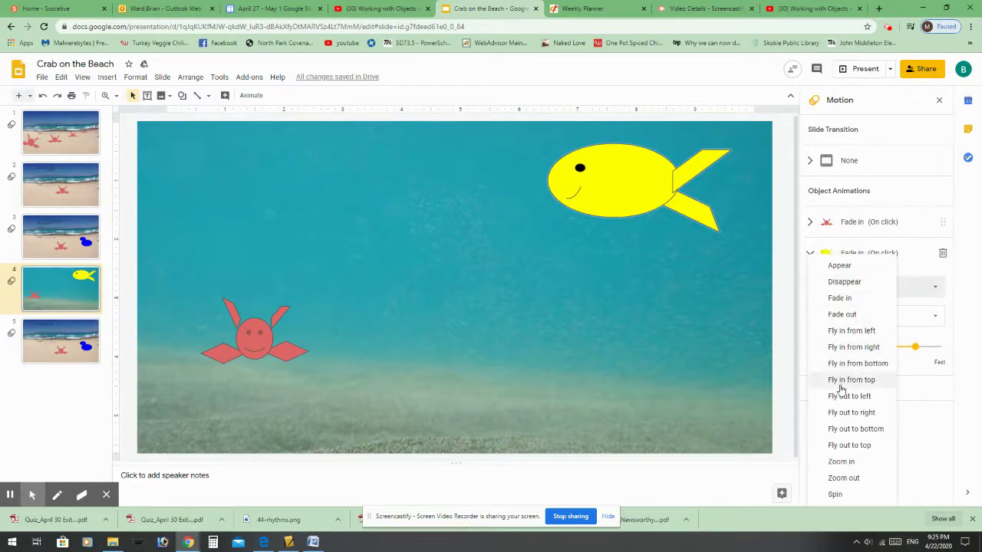
click(853, 347)
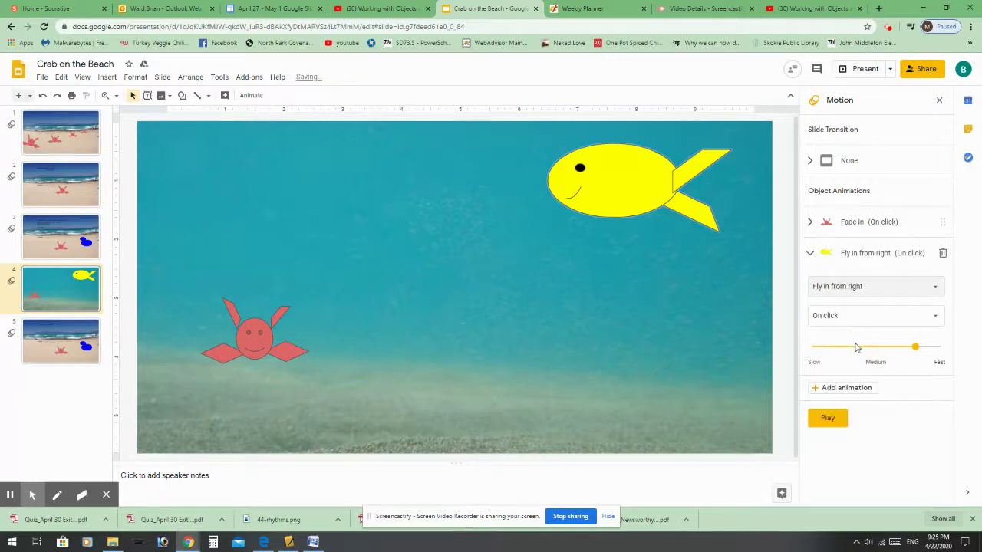
Change the crab's Fade in animation to Fly in from left
click(264, 336)
click(868, 222)
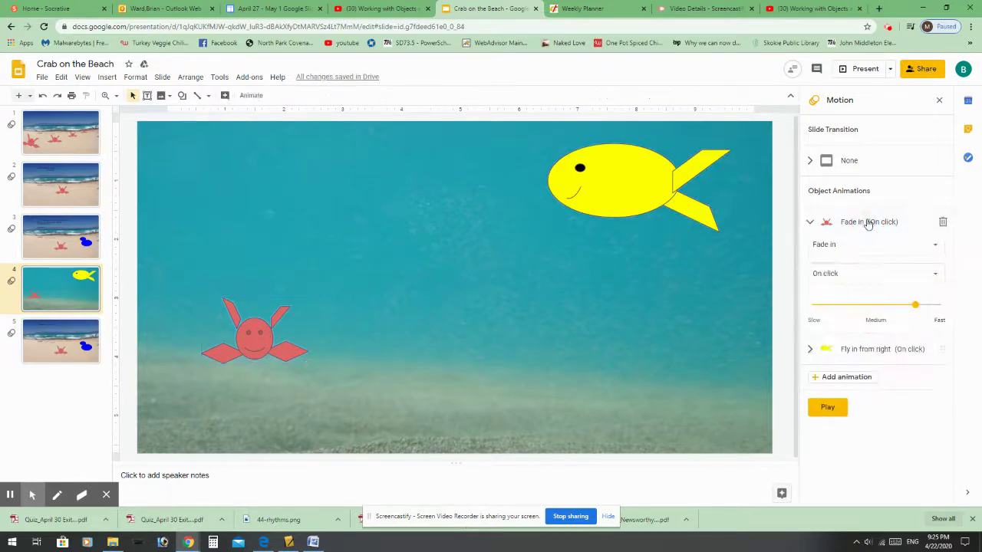
click(872, 256)
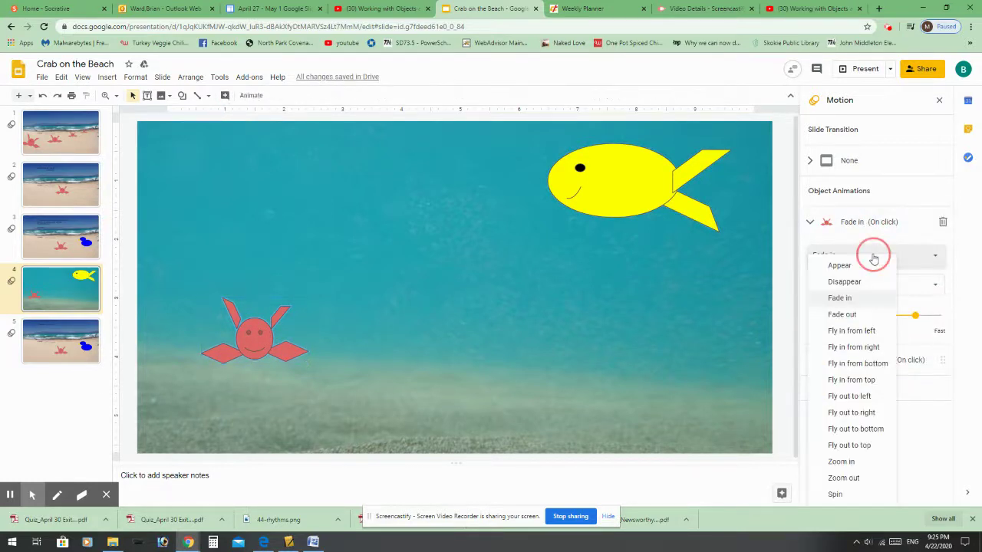
click(853, 331)
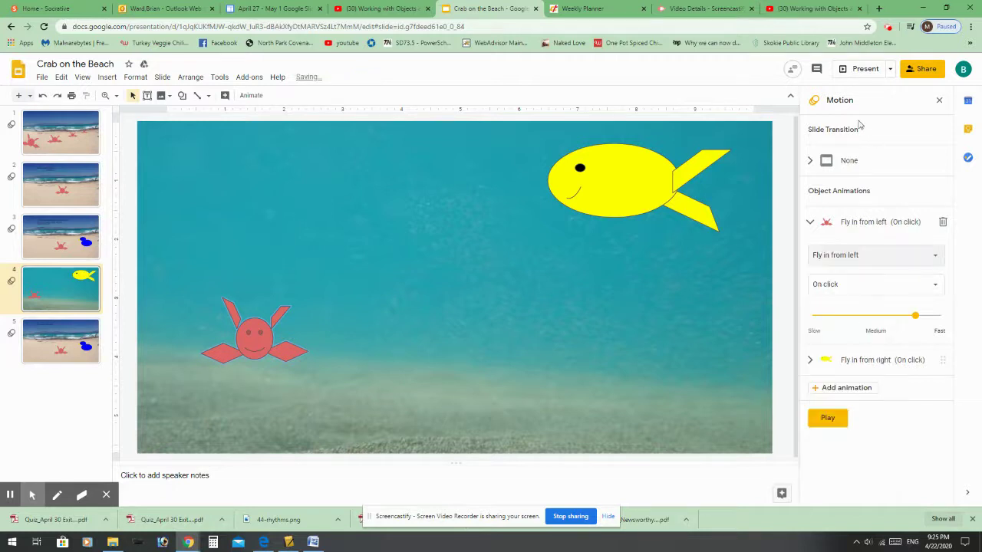
Present slide 4 and play the crab's fly-in, then the fish's fly-in
click(861, 69)
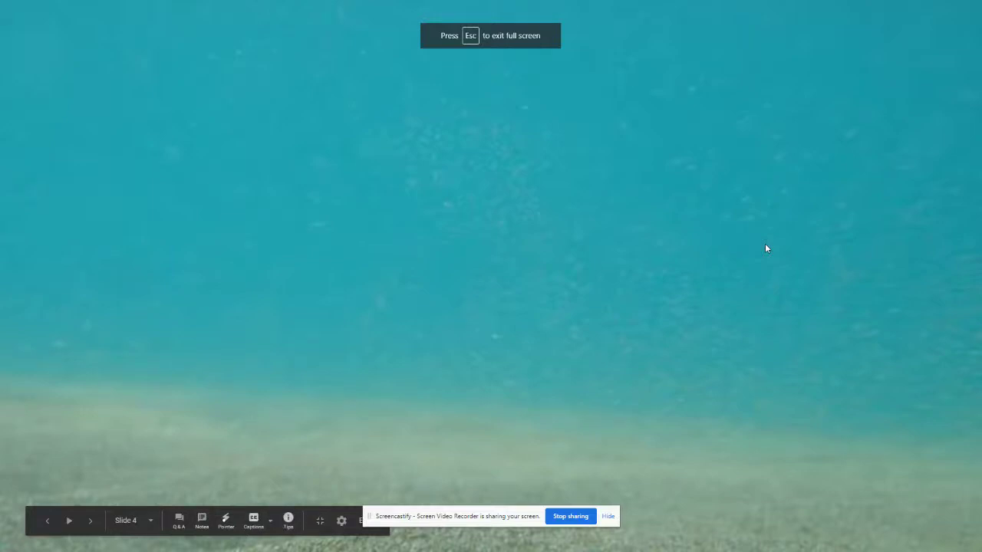
click(765, 244)
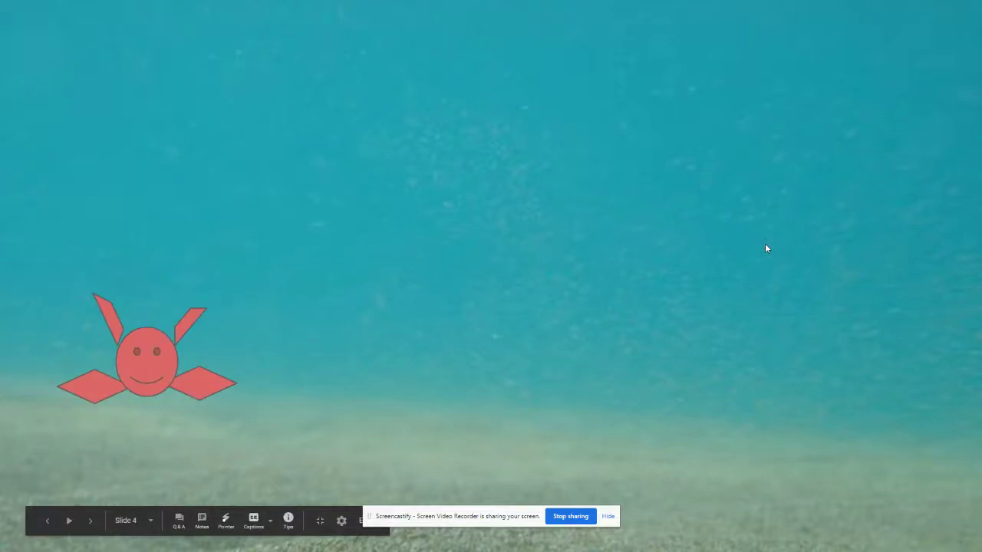
click(764, 242)
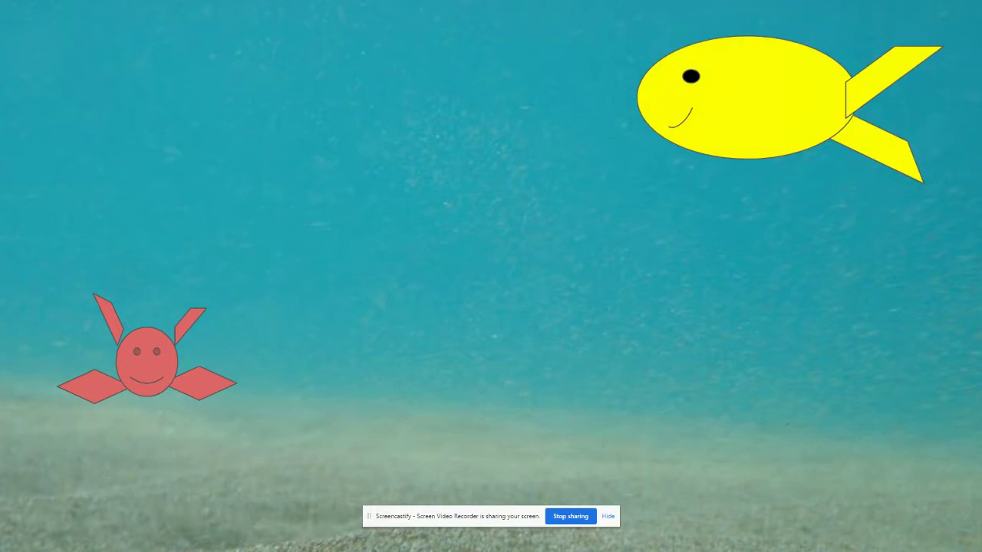
Add a Spin animation to the crab and move it above the fish's Fly in from right
key(Escape)
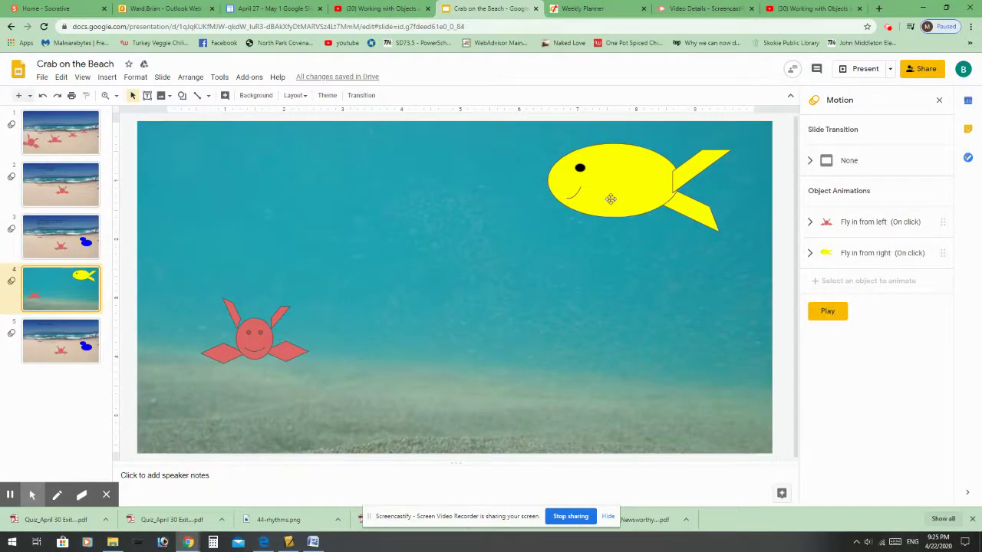
click(256, 337)
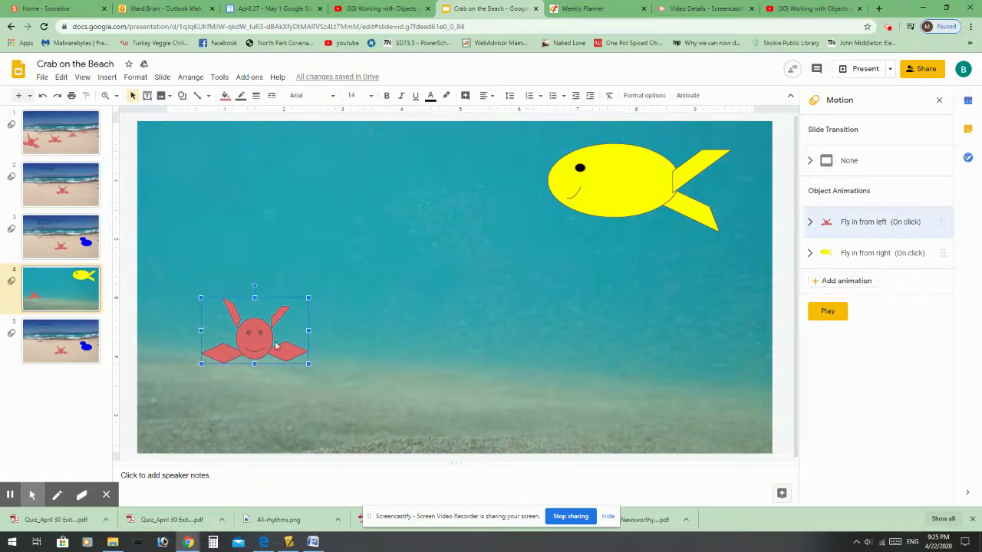
click(860, 222)
click(862, 223)
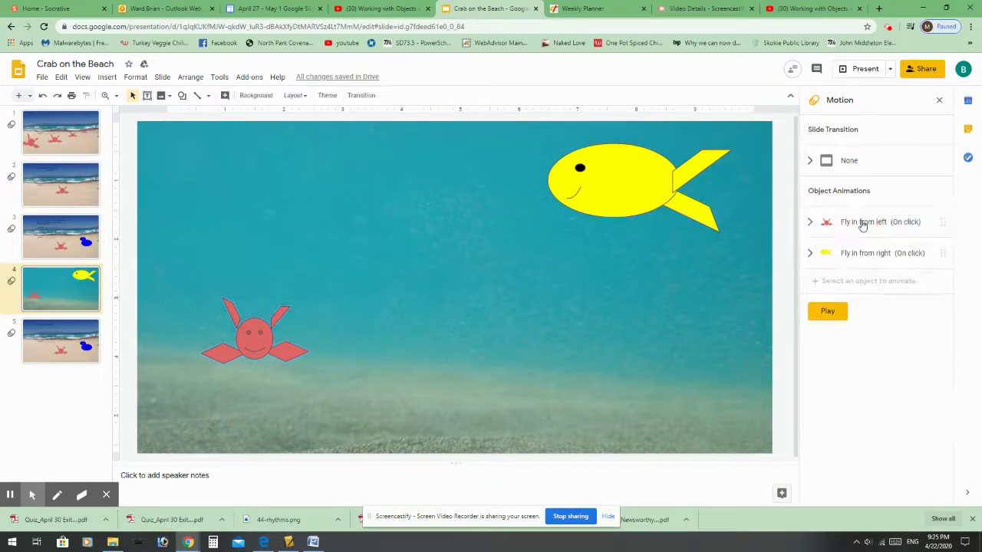
click(271, 339)
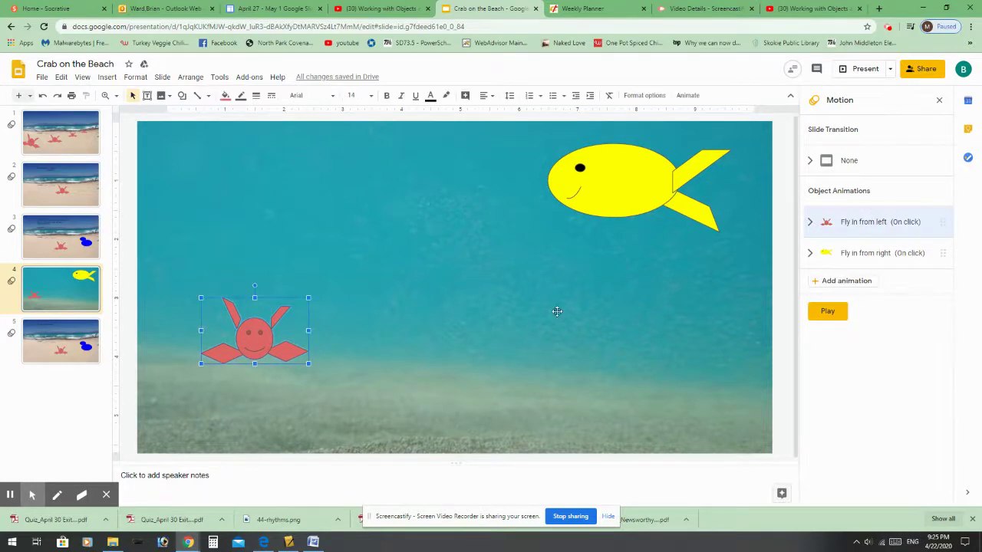
click(845, 282)
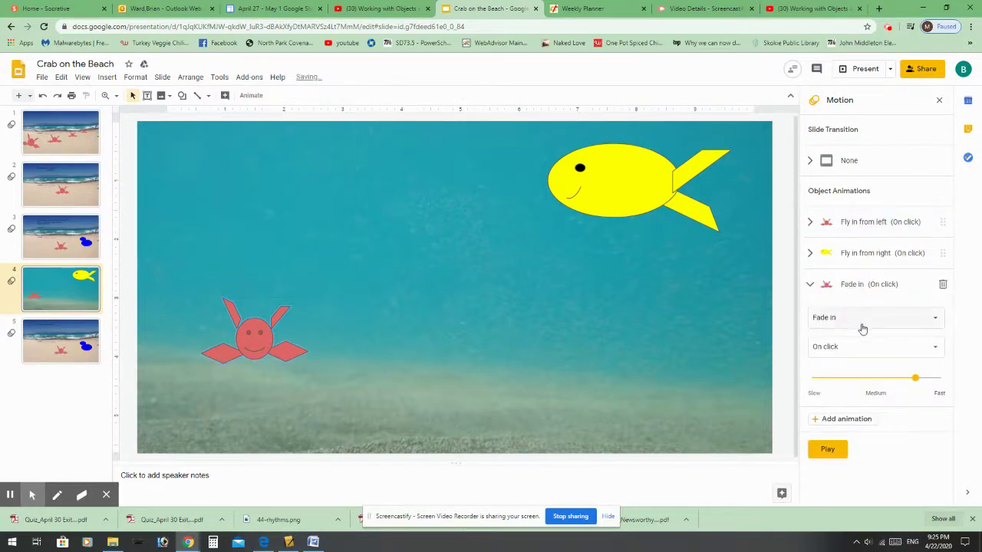
click(875, 322)
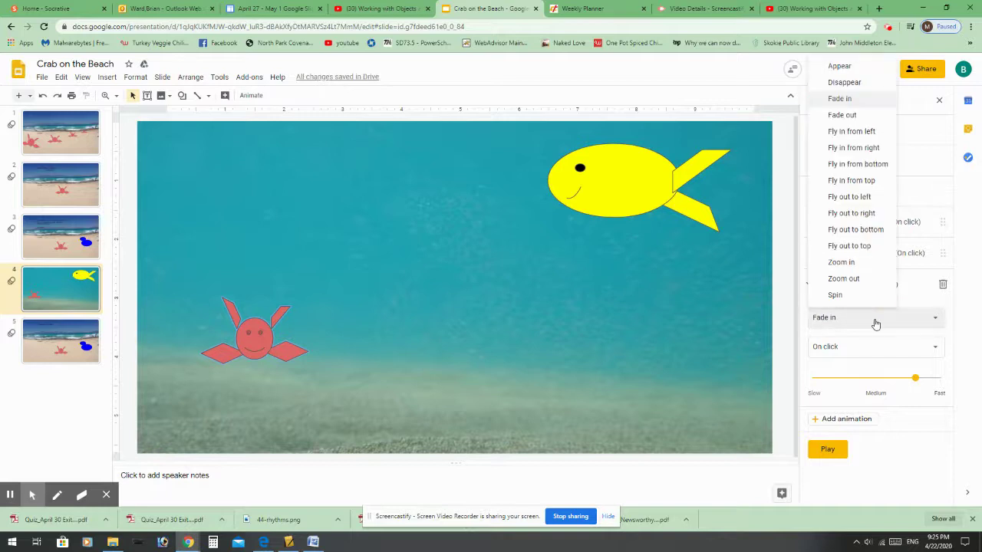
click(855, 297)
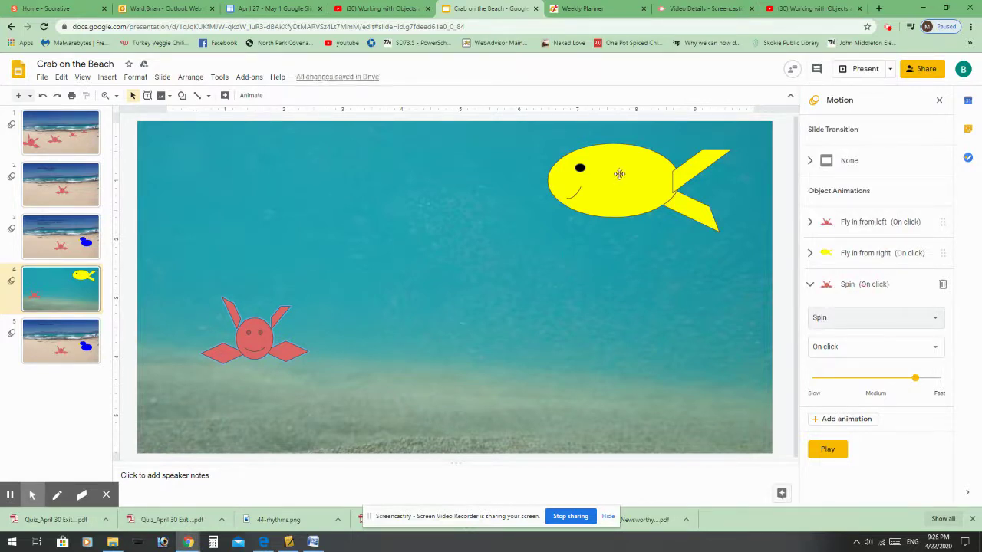
click(866, 289)
drag(866, 289, 865, 254)
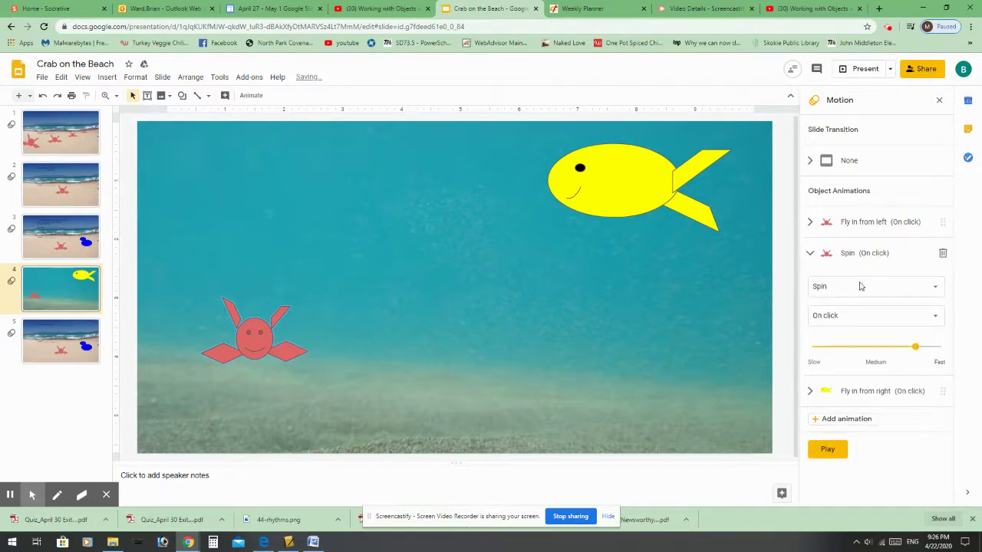
Slow the crab's spin to about 4.6 seconds and add another Fade in animation
click(834, 295)
click(911, 294)
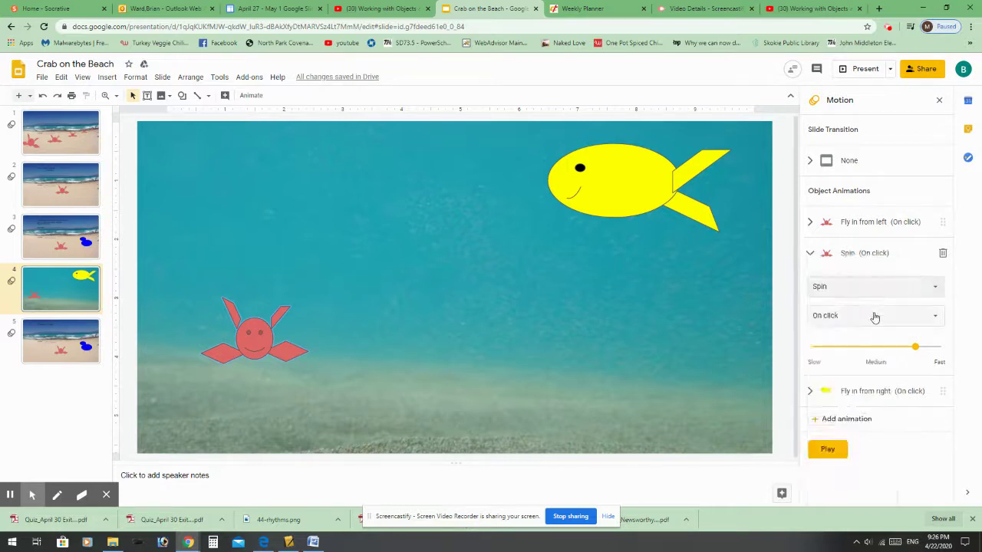
click(903, 317)
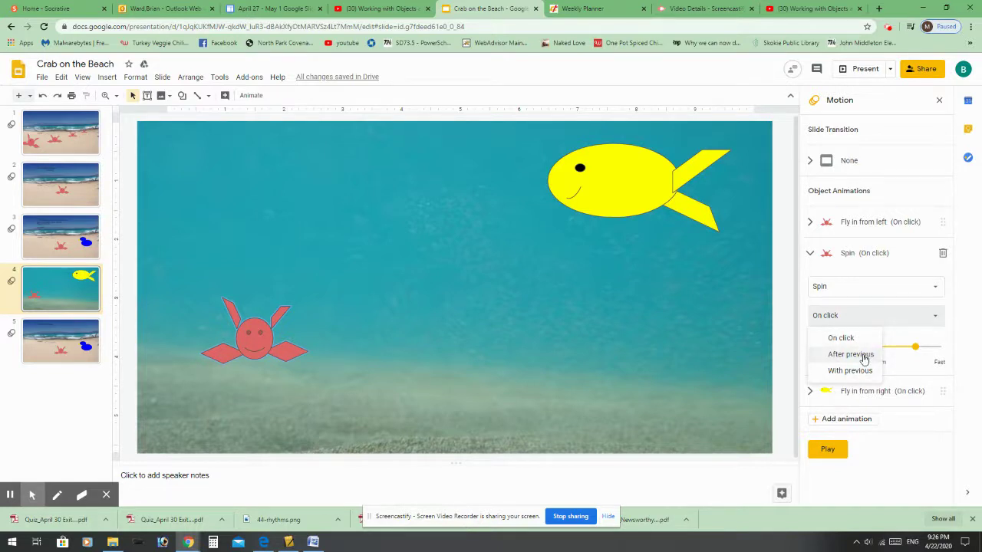
click(950, 311)
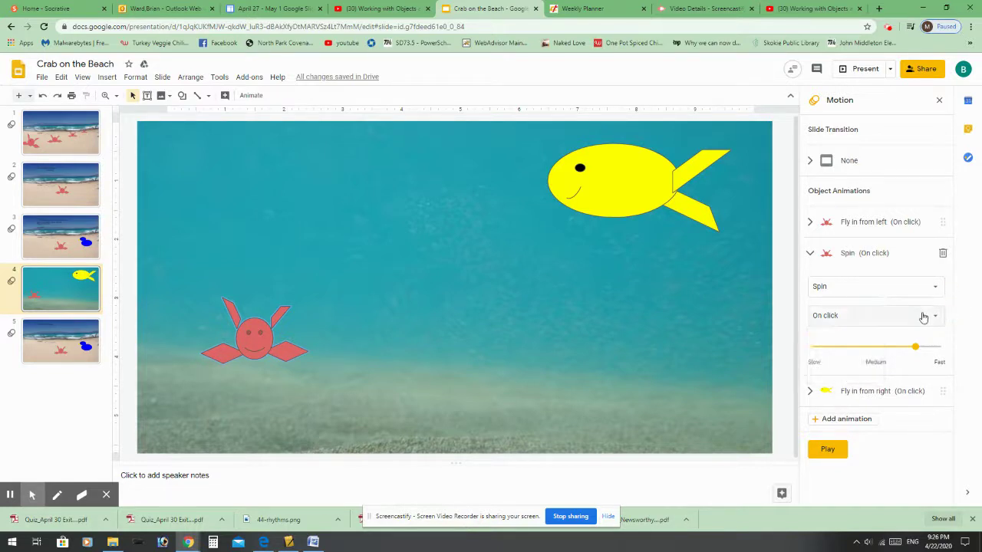
click(876, 349)
drag(876, 349, 821, 348)
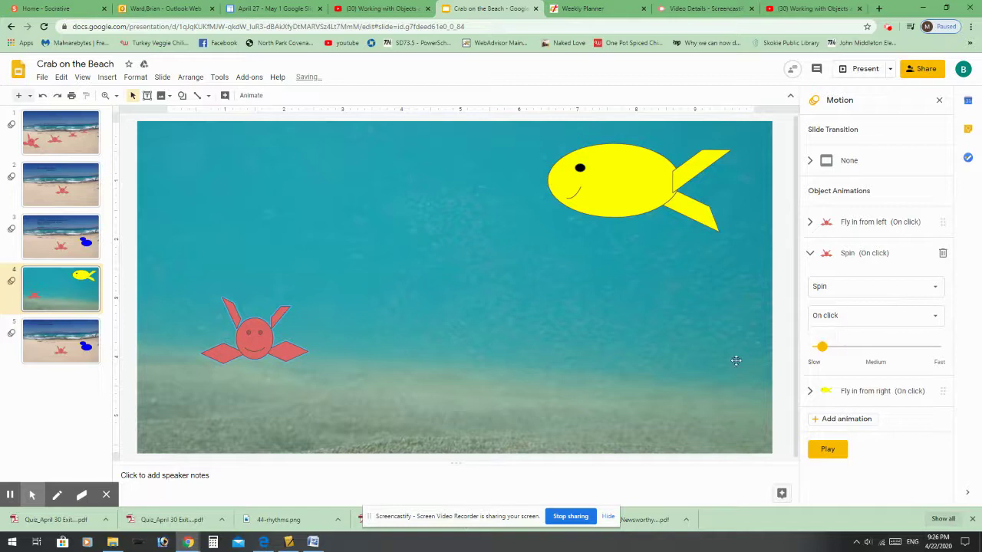
click(834, 419)
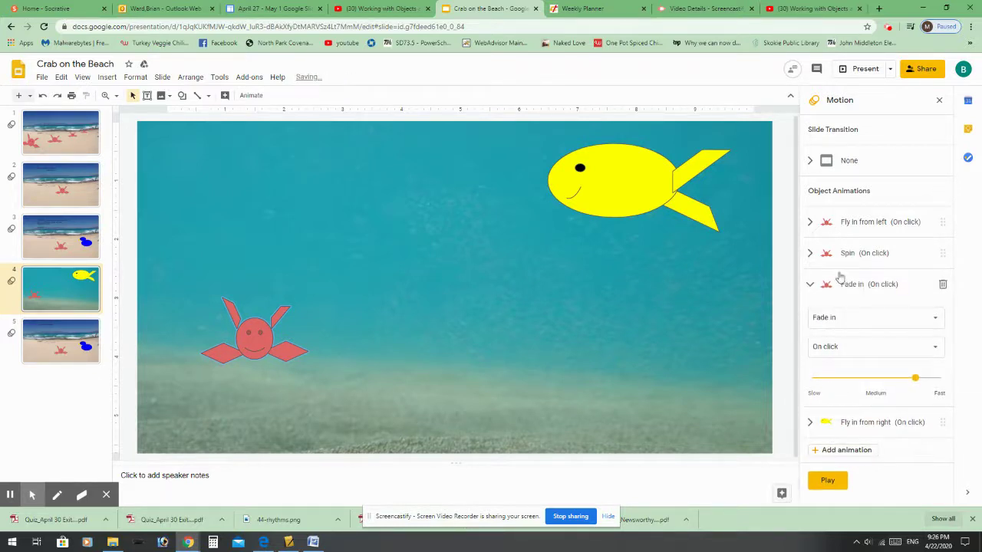
Change the crab's new Fade in to Zoom out and place it after Fly in from right
click(880, 286)
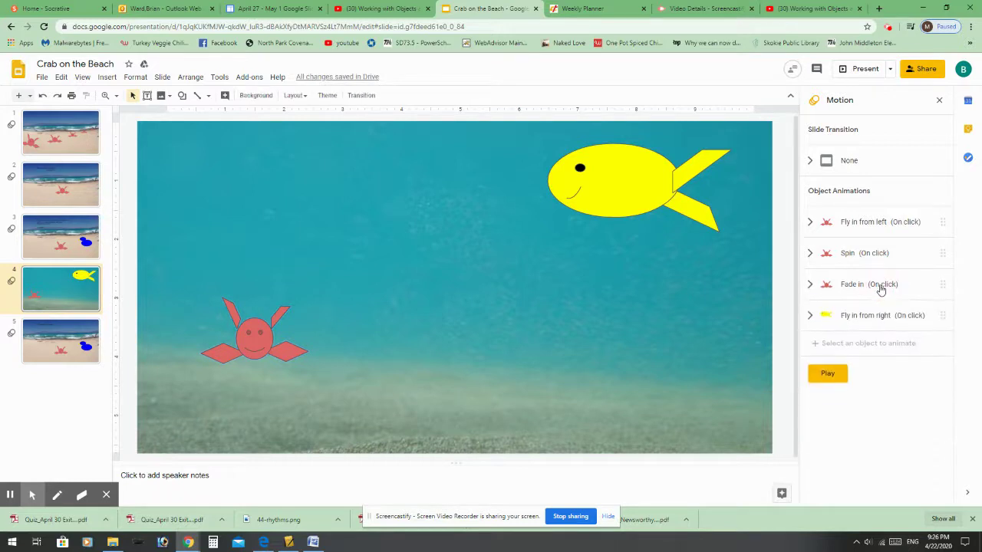
click(881, 285)
click(867, 315)
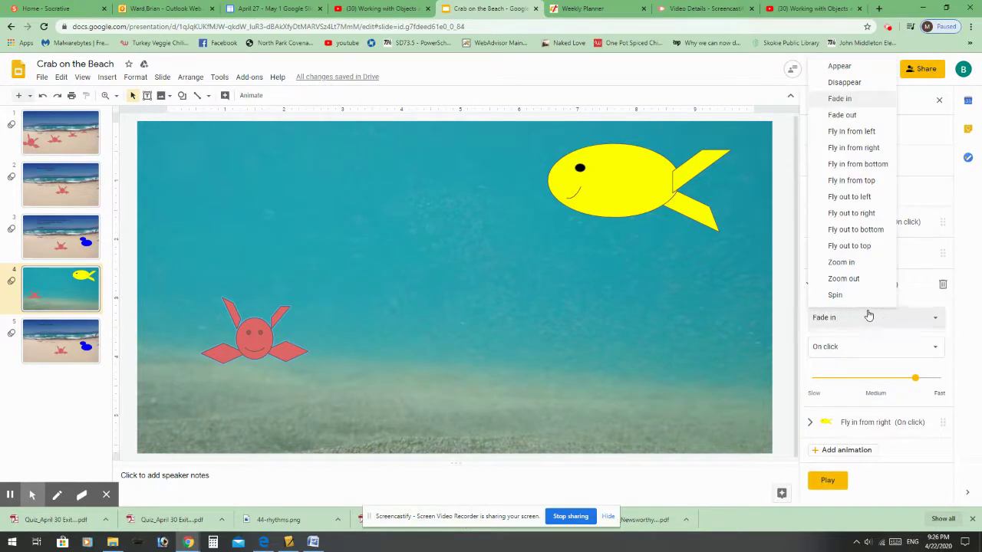
click(857, 278)
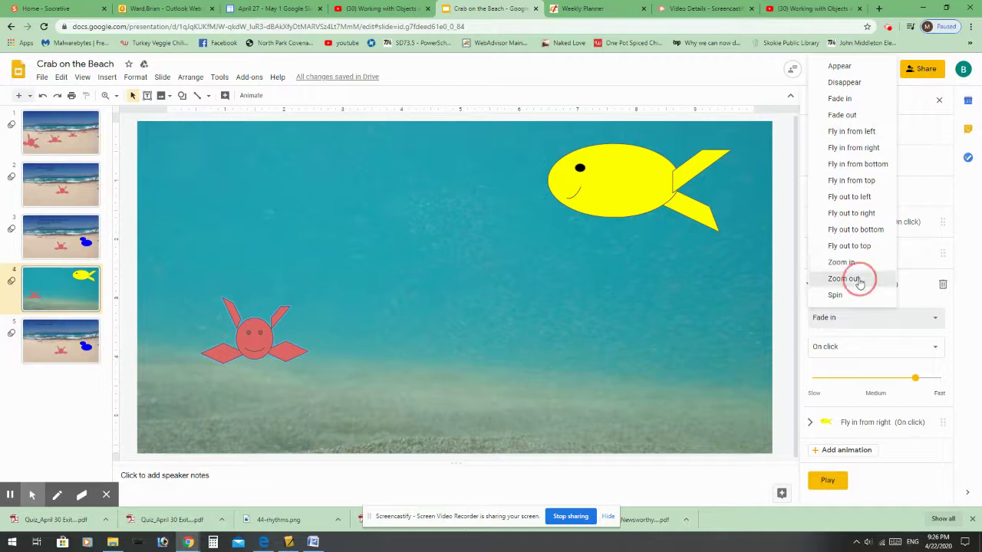
drag(809, 284, 826, 344)
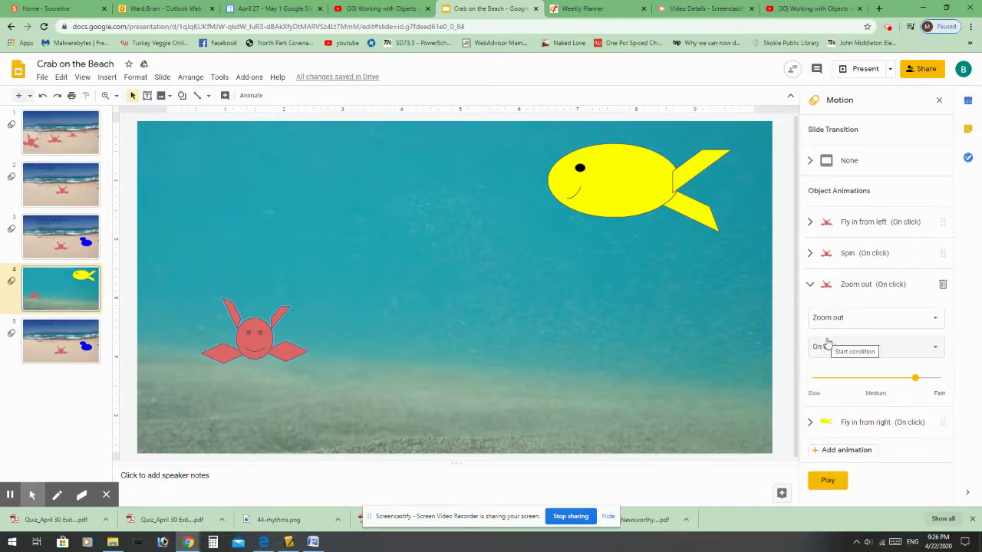
drag(811, 284, 814, 344)
drag(809, 421, 811, 279)
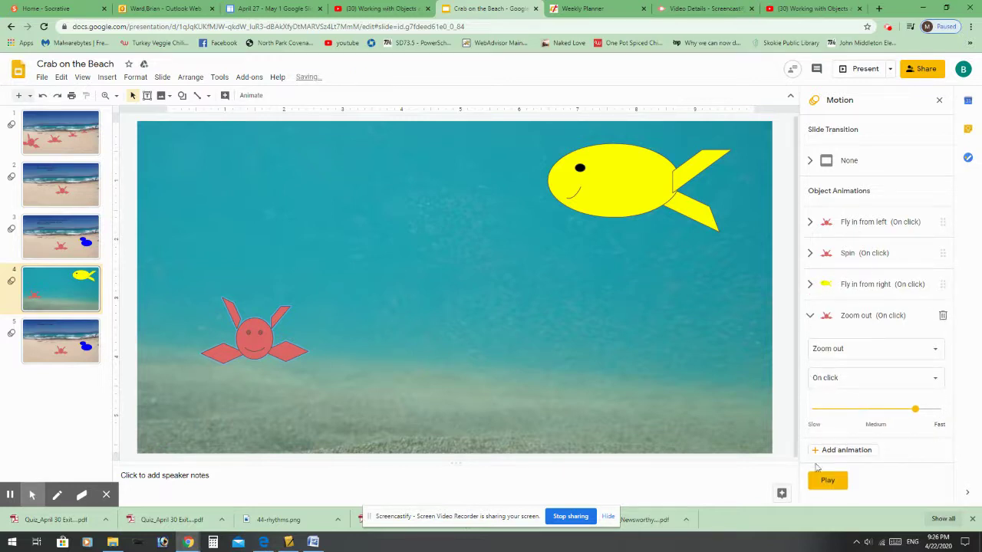
Play and stop the slide 4 animation preview, then switch to slide 2
click(827, 481)
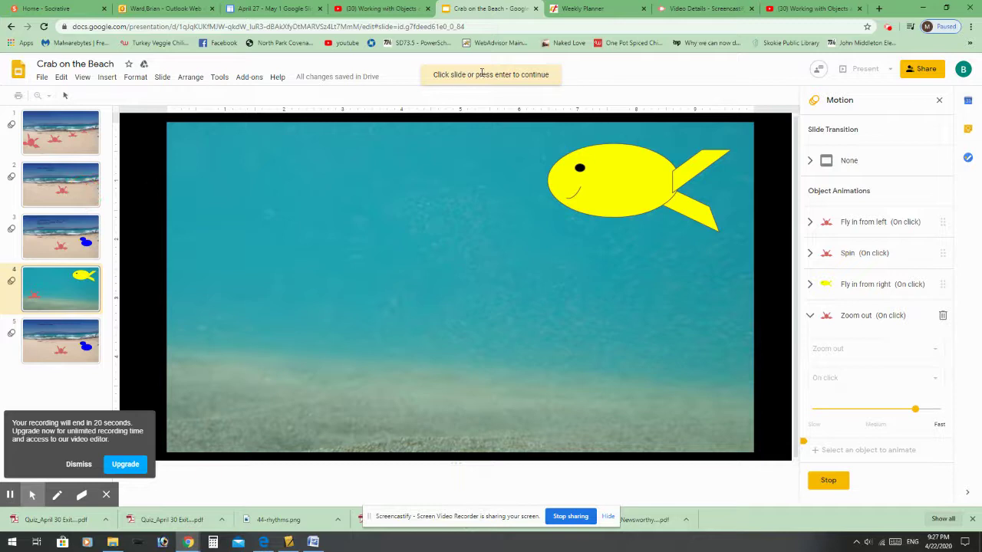
click(830, 480)
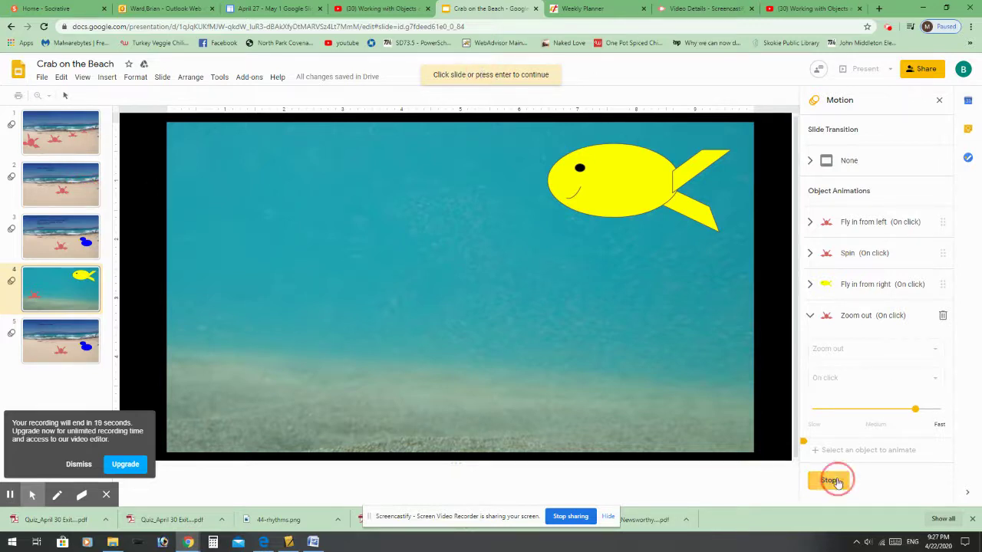
click(98, 193)
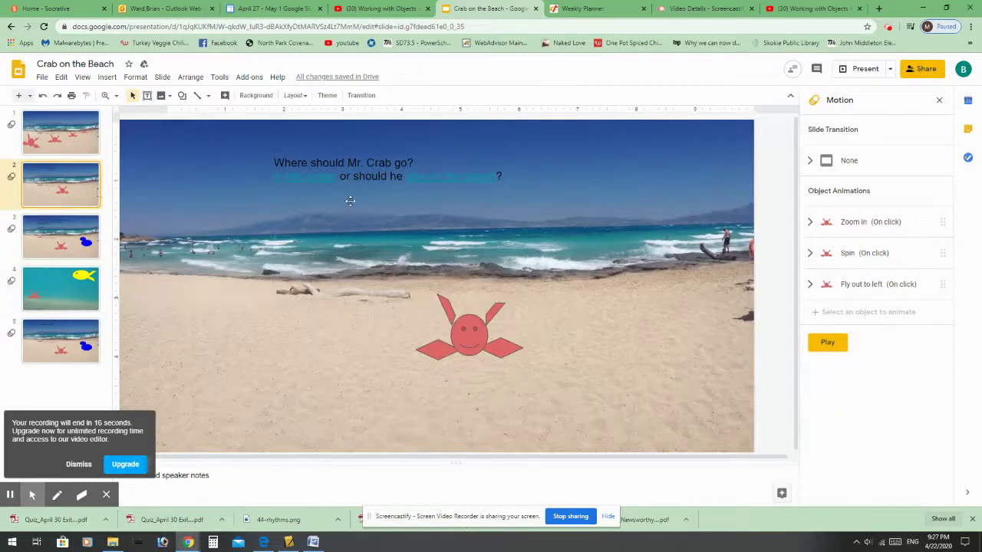